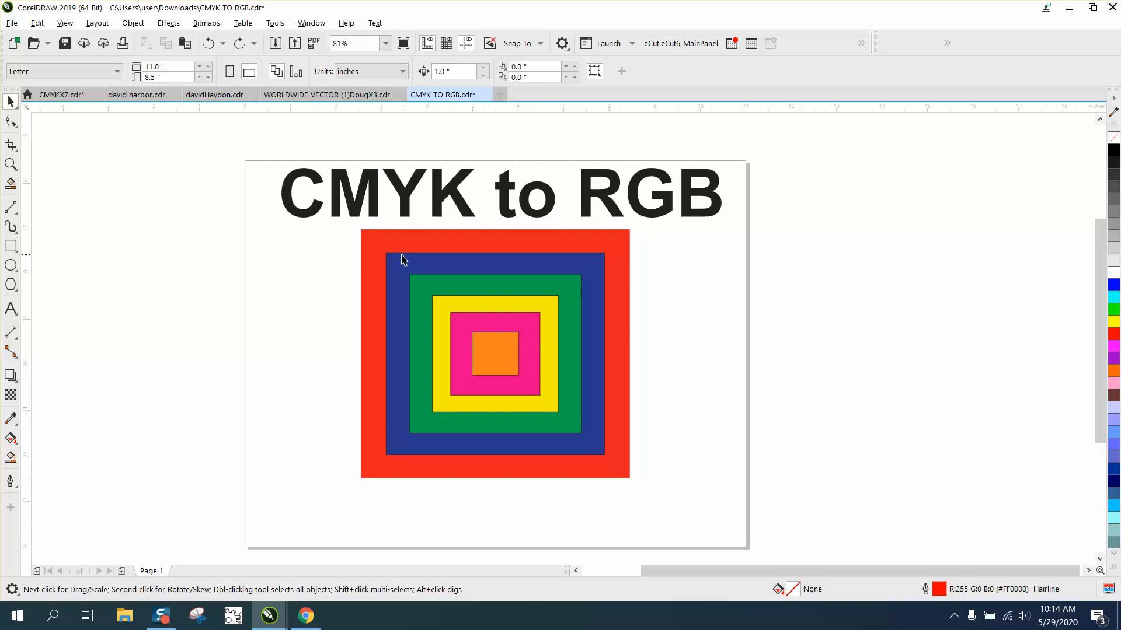
Step: Select the outer red square and set Find and Replace to search fill colours
click(419, 249)
click(36, 23)
click(55, 256)
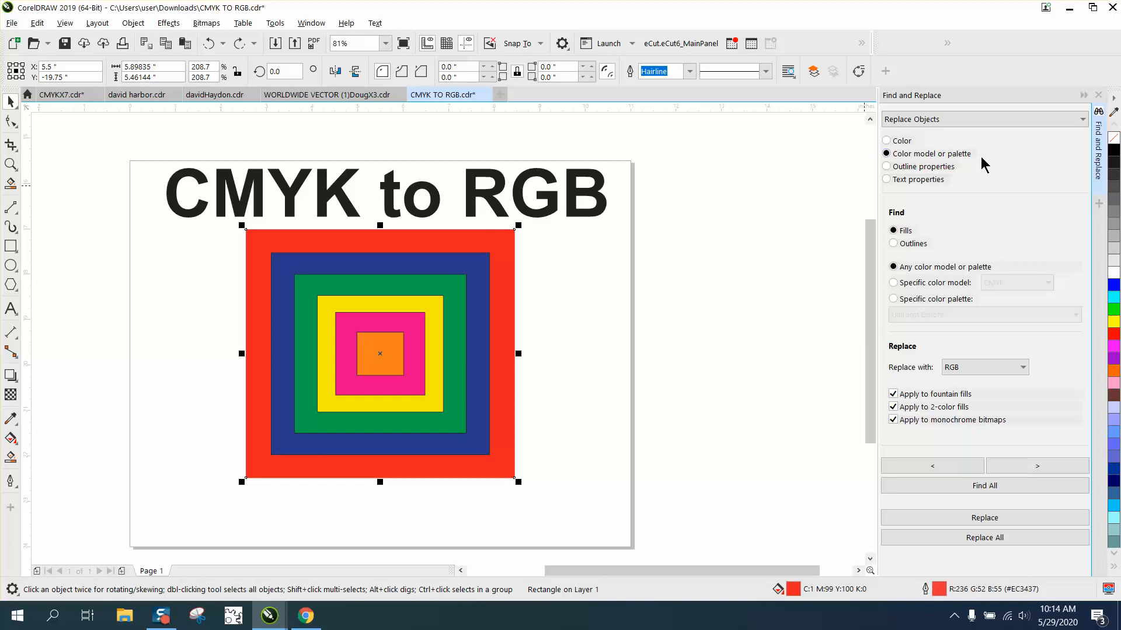
click(894, 244)
click(894, 231)
Step: Replace all fills with their RGB equivalents and check the outer red square's colour
click(984, 537)
click(687, 338)
click(509, 322)
Step: Draw a pure red rectangle and move it beside the big red square for comparison
click(11, 247)
mouse_move(549, 269)
mouse_down()
mouse_move(582, 322)
mouse_move(610, 330)
mouse_up()
click(1113, 325)
click(12, 103)
drag(593, 303, 550, 299)
click(502, 259)
Step: Zoom in on the RGB title area and select the title text
click(11, 167)
drag(459, 173, 749, 304)
click(12, 104)
click(432, 266)
Step: Draw a small rectangle beside the RGB title and fill it pure black
click(12, 248)
drag(367, 296, 460, 349)
click(1113, 156)
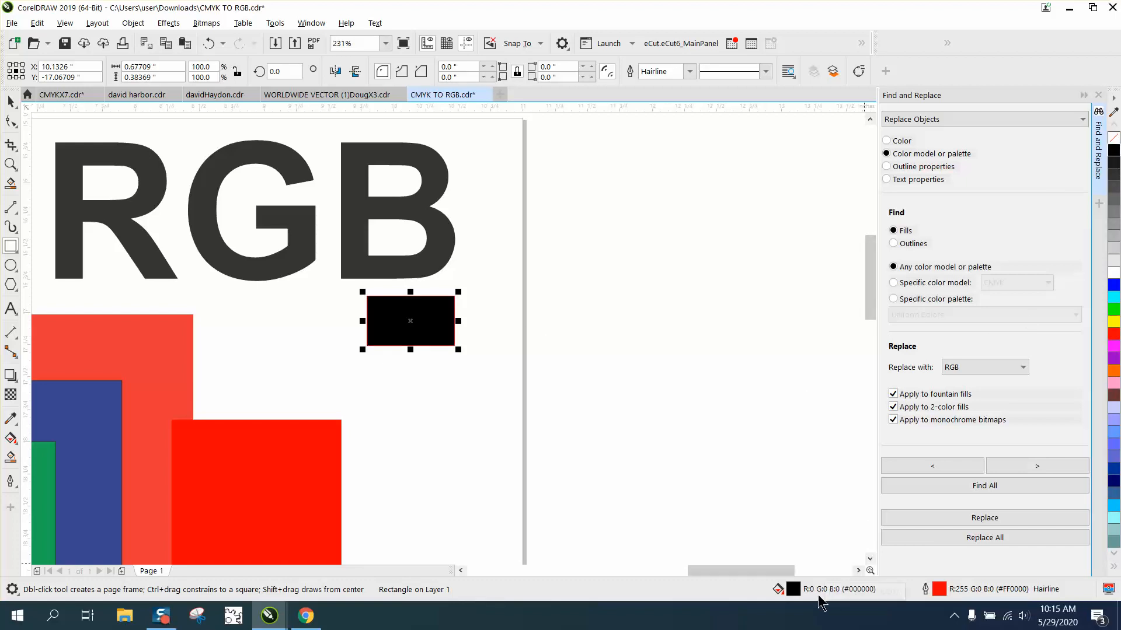